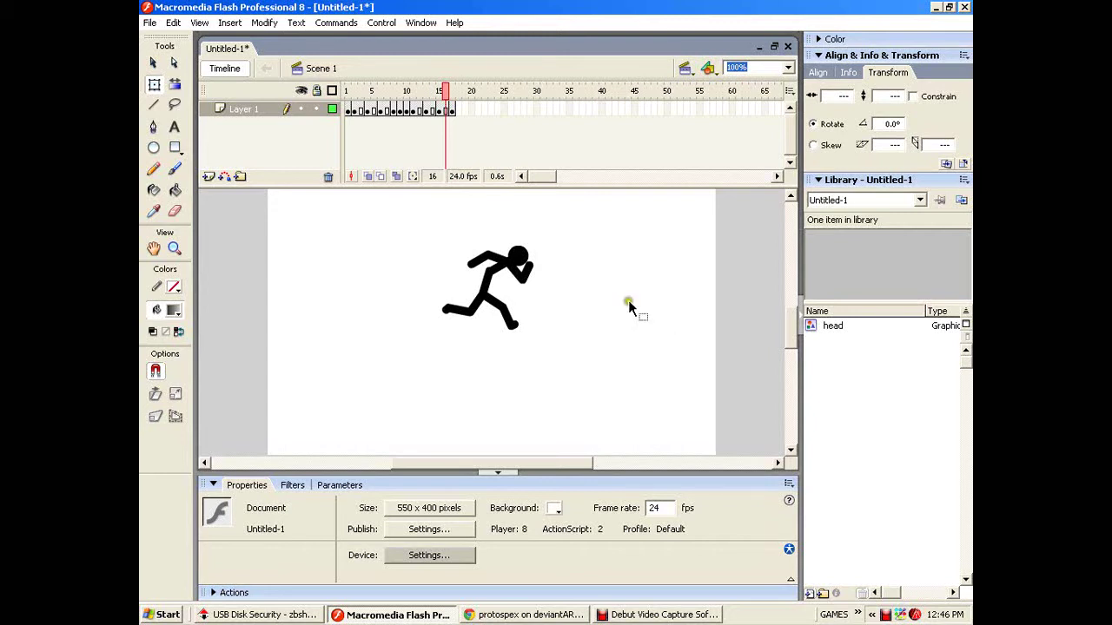
Replay the running animation from frame 1 several times to review it.
click(347, 90)
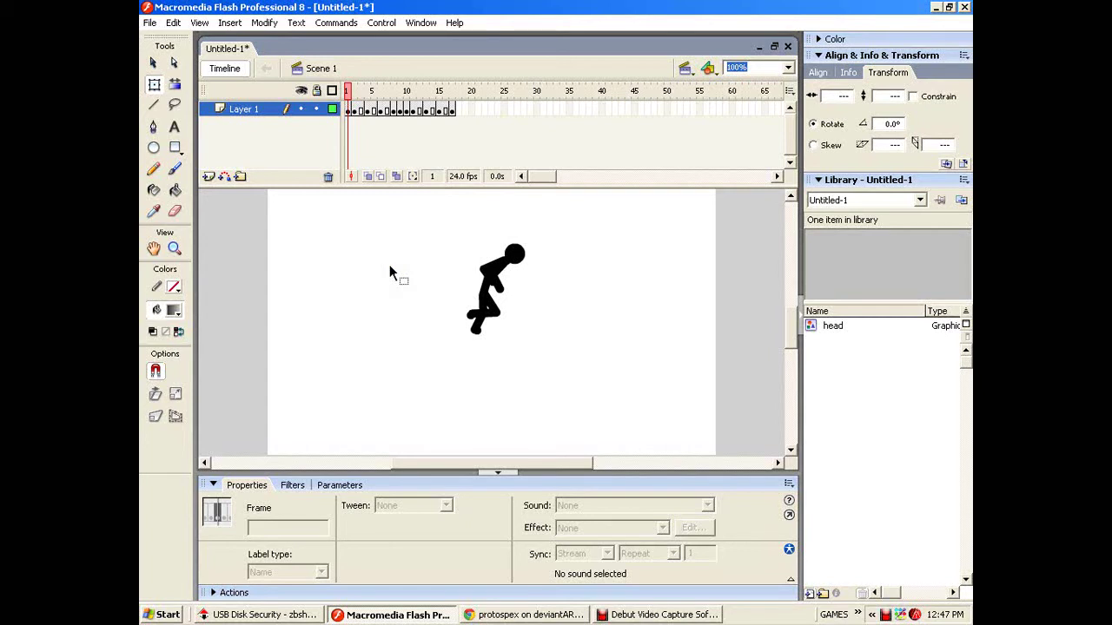
key(Return)
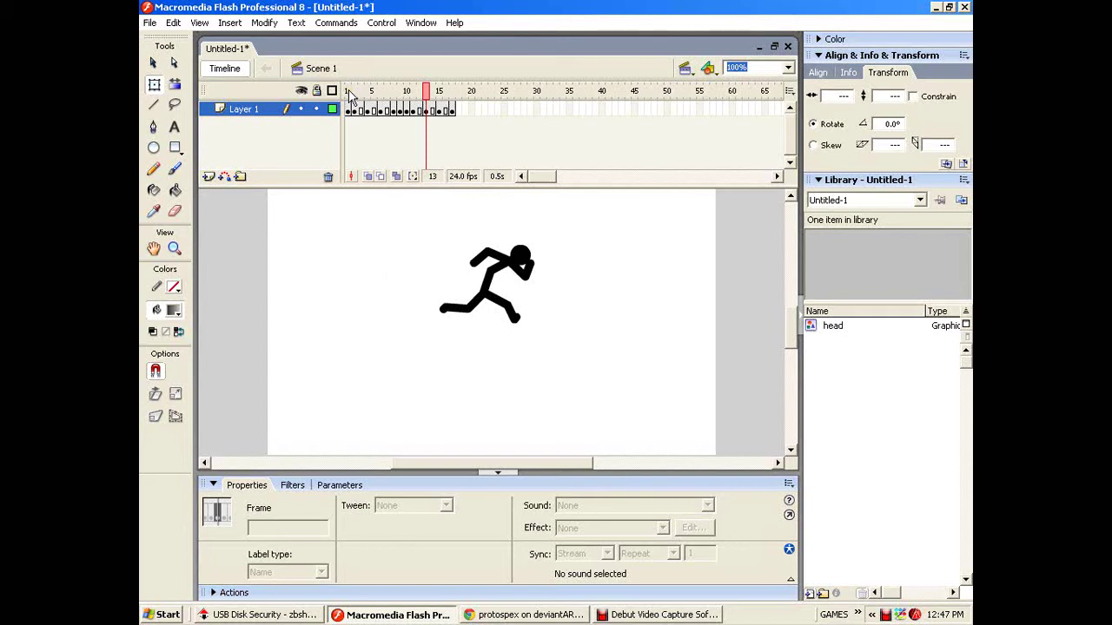
click(348, 90)
key(Return)
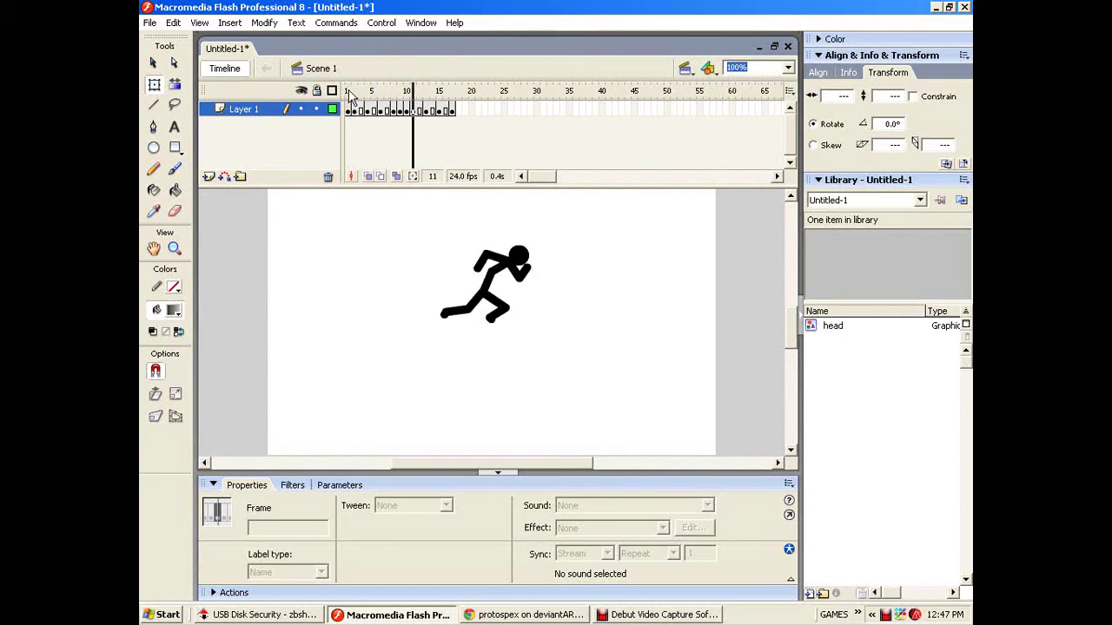
click(349, 90)
key(Return)
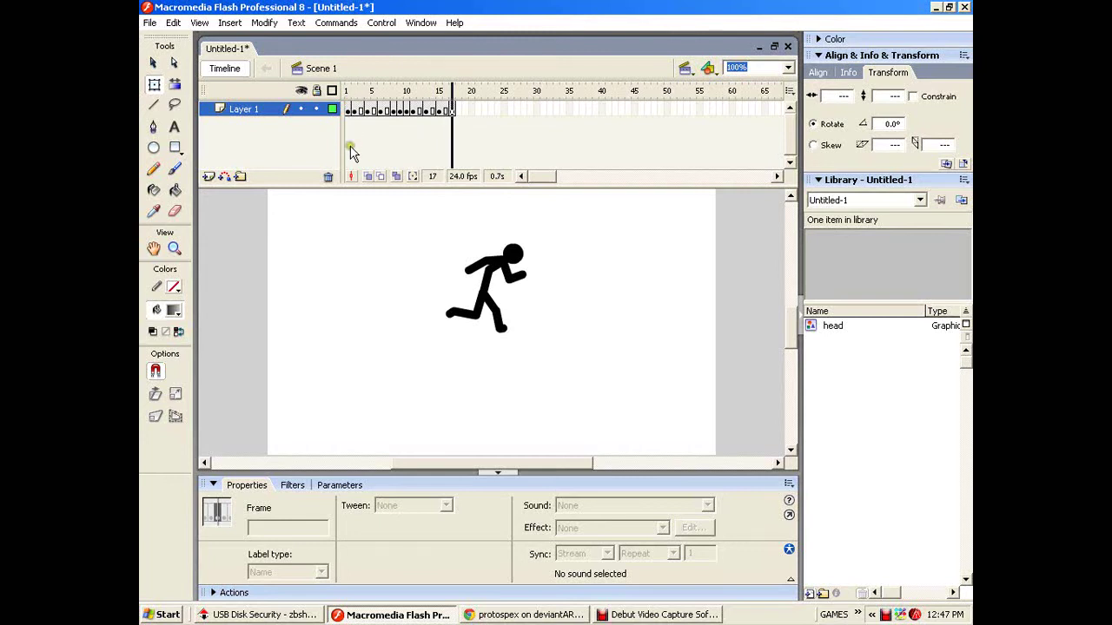
Add a new background layer and move it beneath Layer 1.
click(209, 178)
click(250, 127)
drag(252, 127, 252, 104)
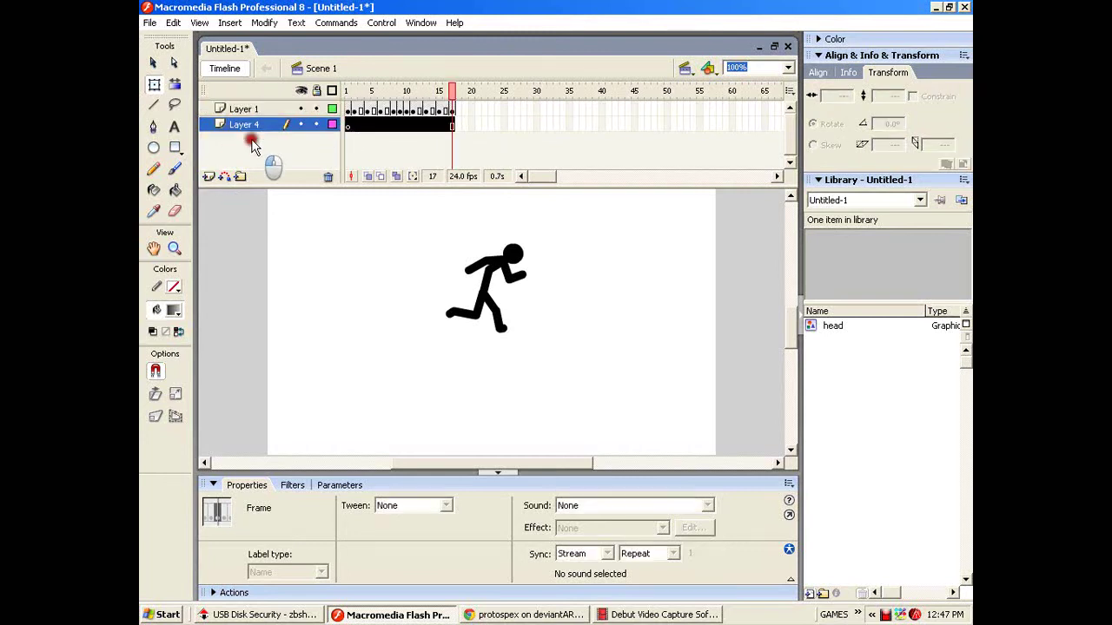
click(261, 317)
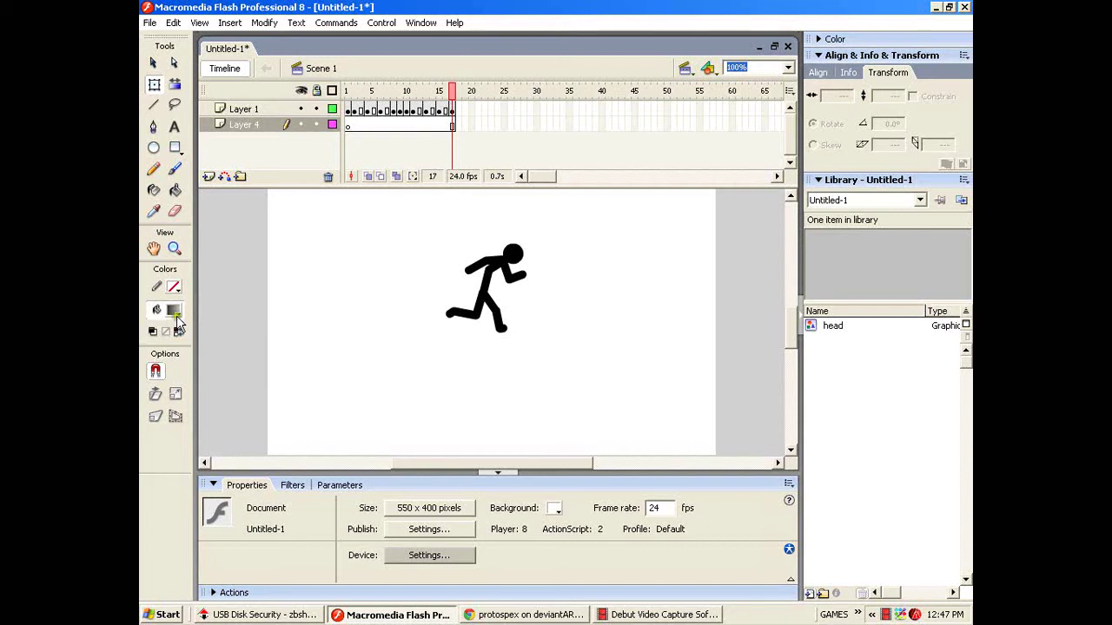
Draw a gradient-filled rectangle around the running figure.
click(175, 147)
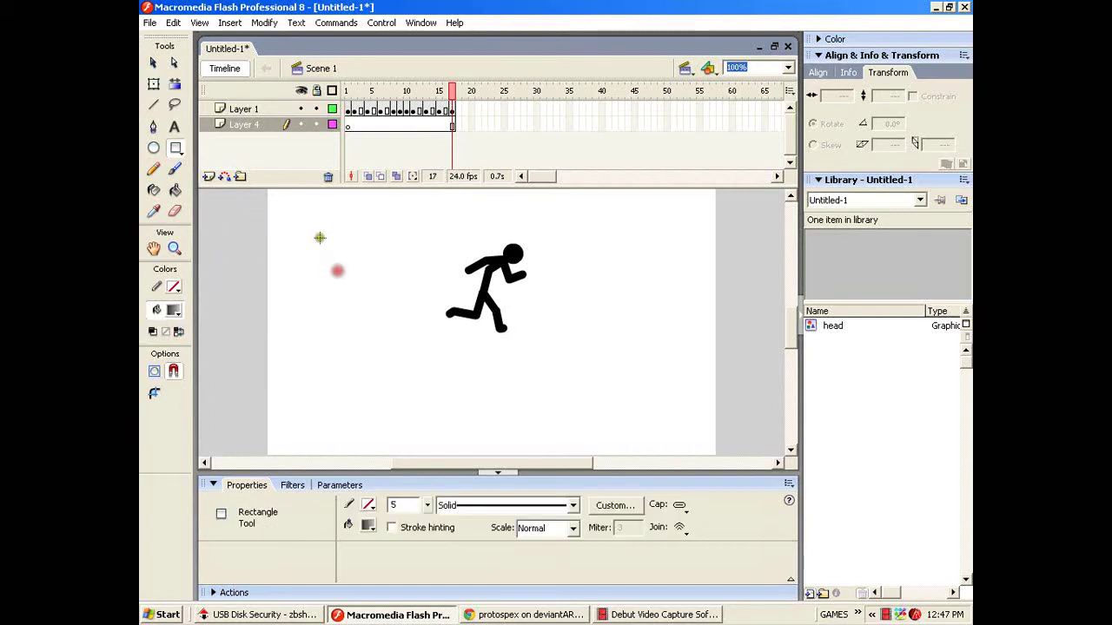
drag(317, 224, 659, 431)
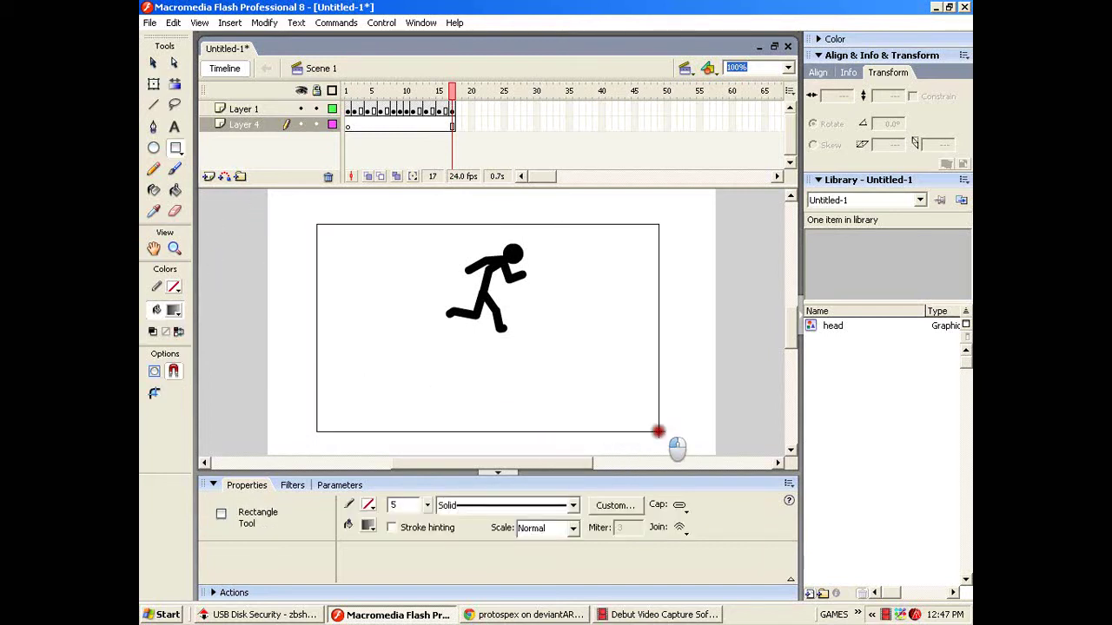
click(648, 371)
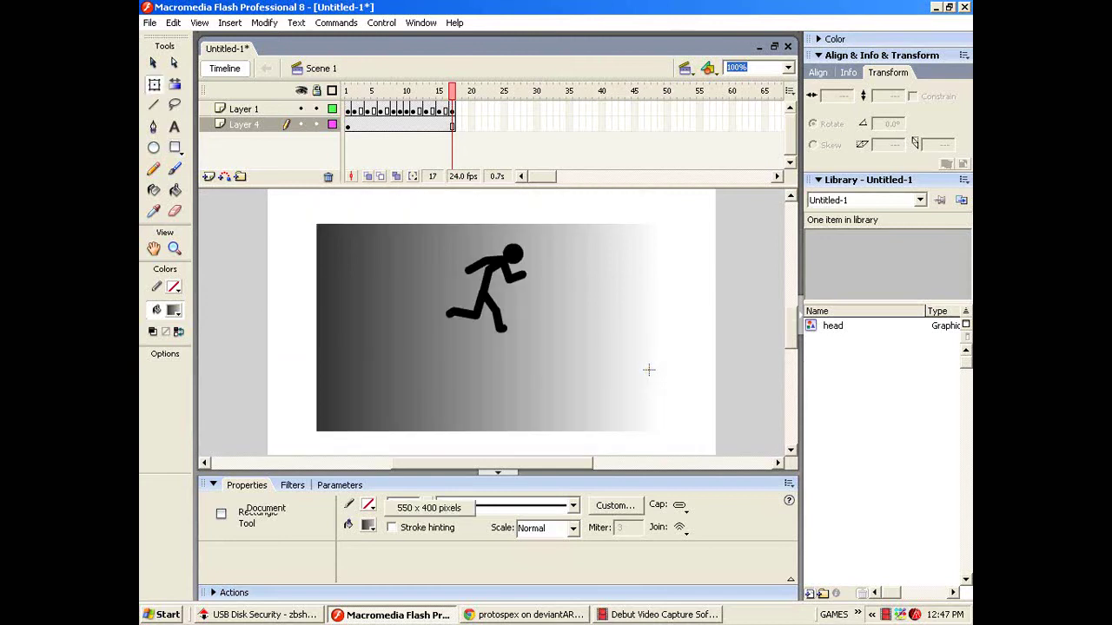
Rotate the gradient rectangle 90° and stretch it to cover the whole stage.
key(v)
click(516, 357)
scroll(591, 356, down, 3)
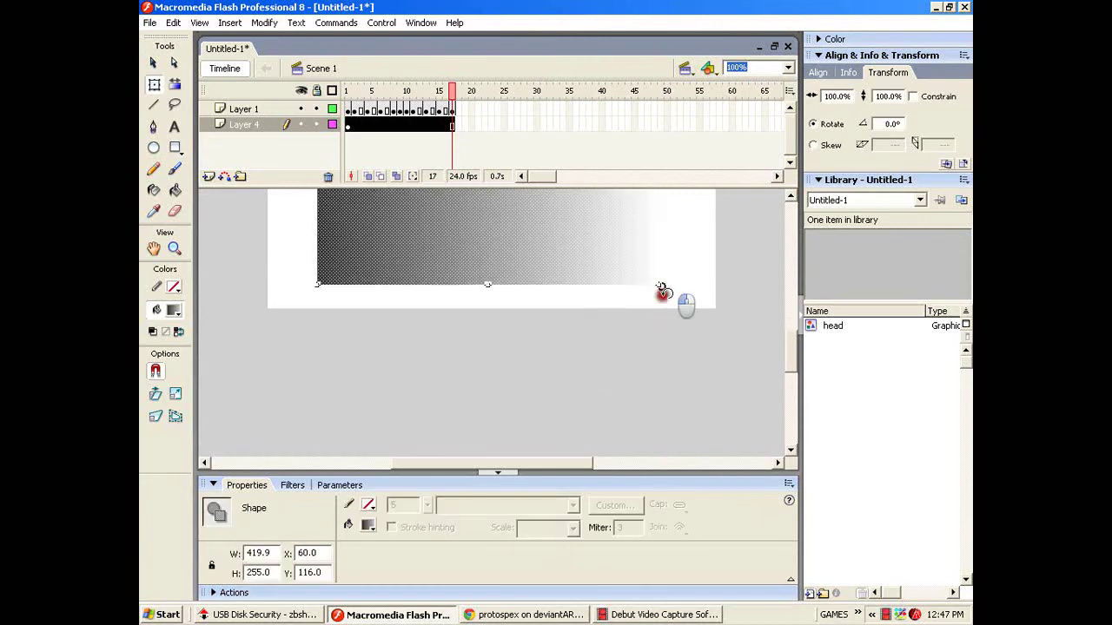
drag(662, 287, 487, 391)
scroll(503, 399, up, 3)
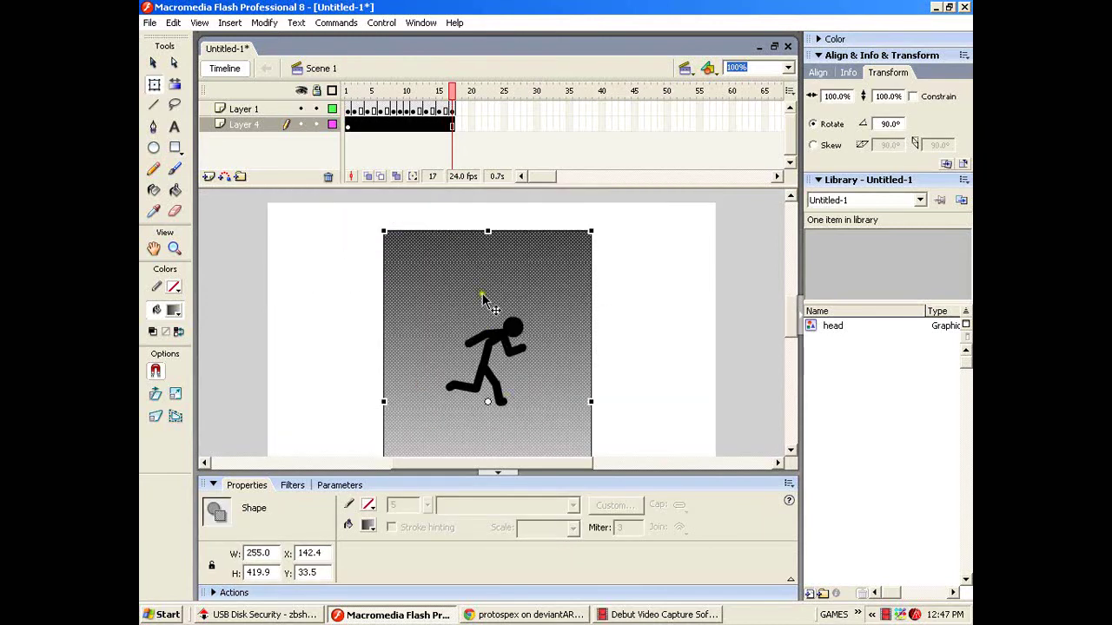
drag(487, 232, 487, 202)
mouse_move(591, 387)
mouse_down()
mouse_move(723, 376)
mouse_move(716, 386)
mouse_up()
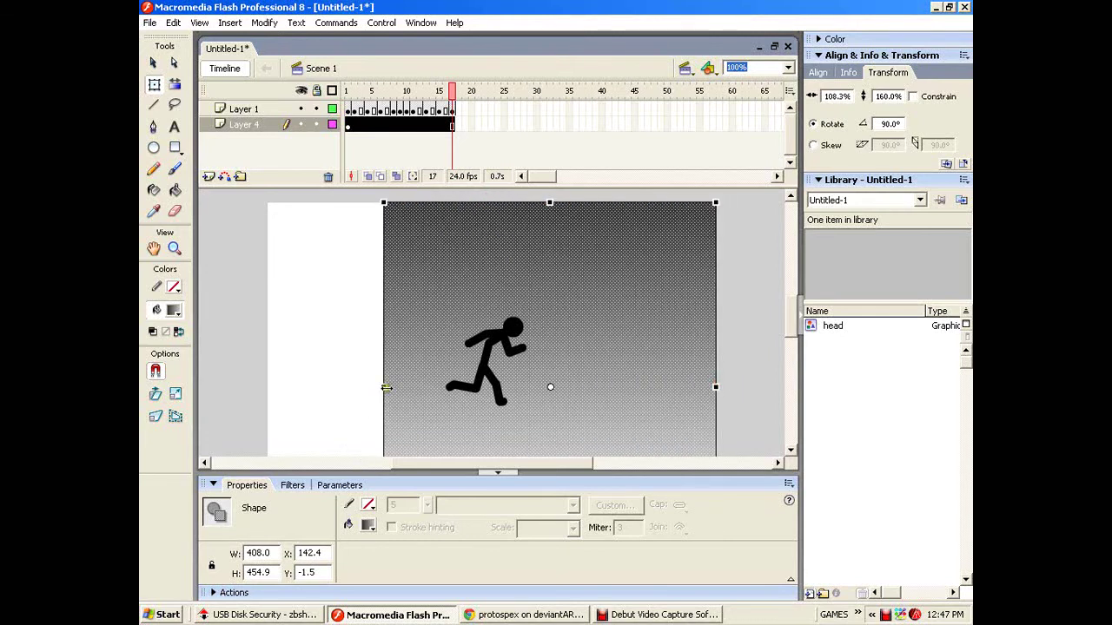
drag(387, 387, 267, 389)
scroll(472, 375, down, 3)
drag(492, 353, 492, 417)
scroll(493, 417, up, 3)
click(750, 323)
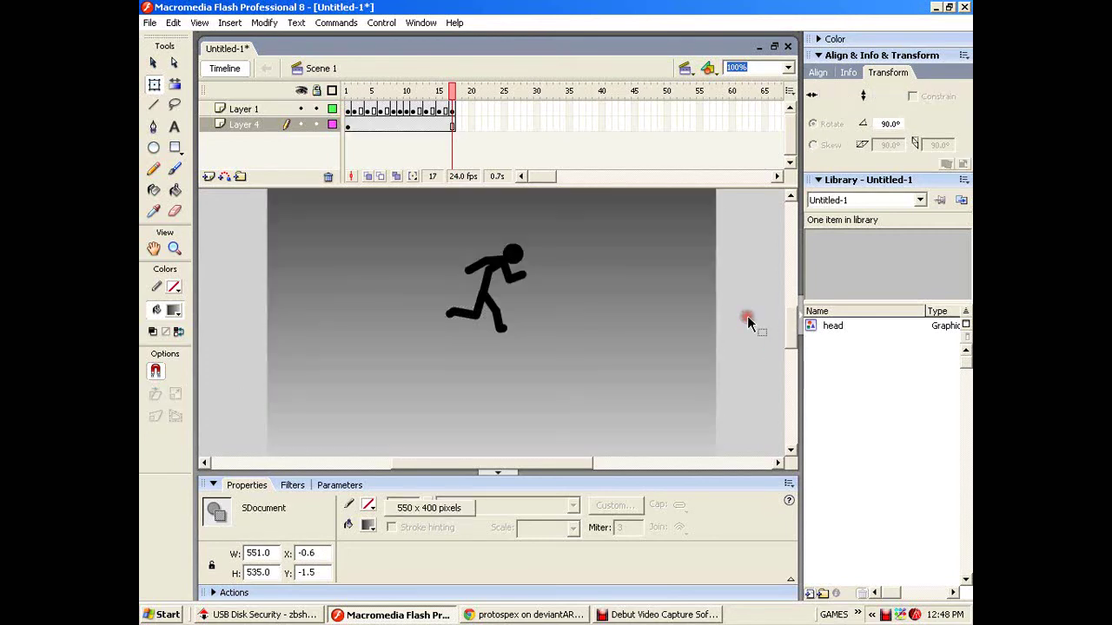
Copy frames 1–17 of Layer 1's running animation with Copy Frames.
click(348, 124)
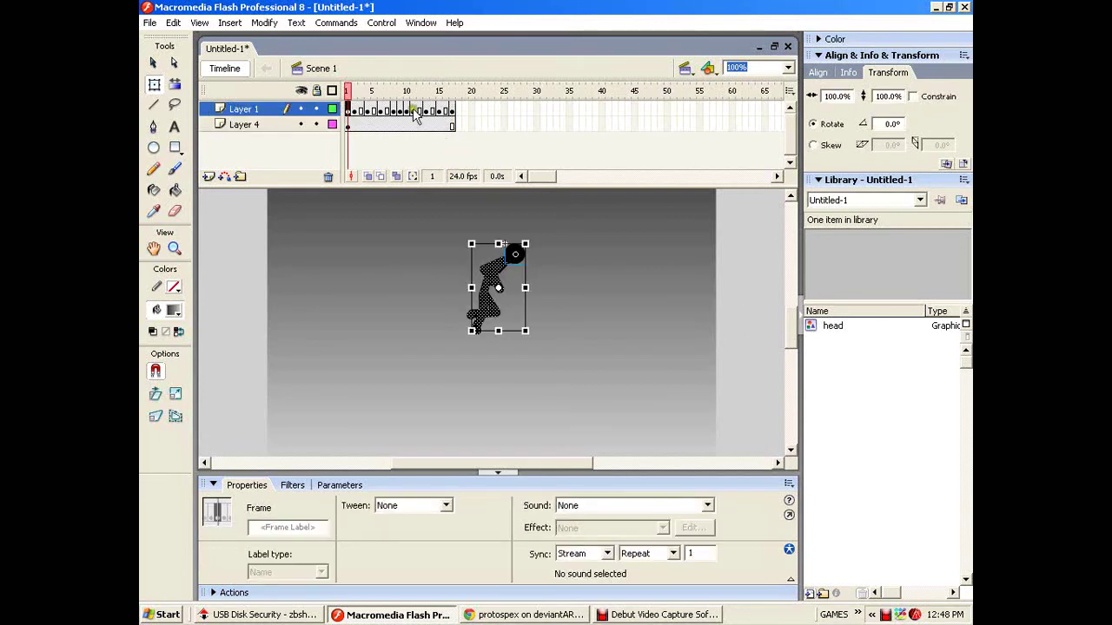
shift+click(451, 109)
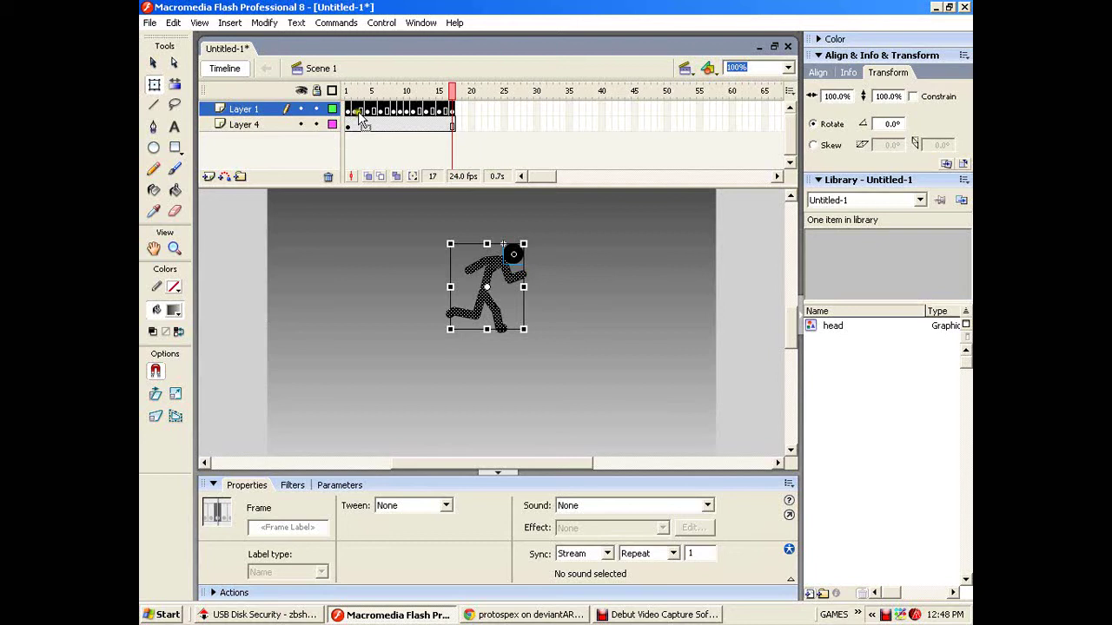
right_click(384, 110)
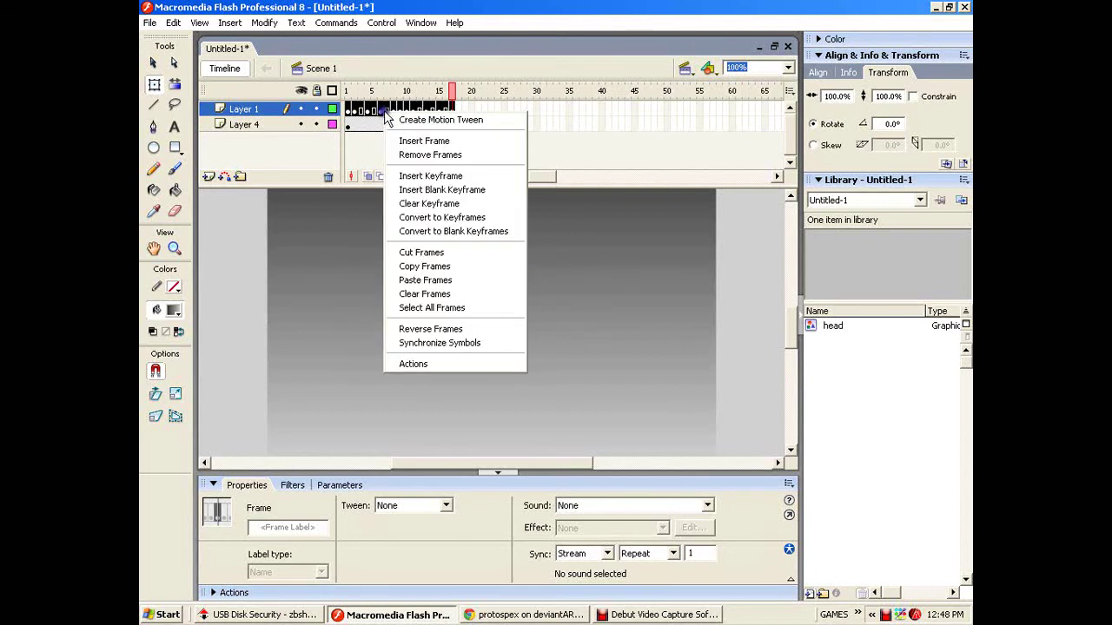
click(425, 267)
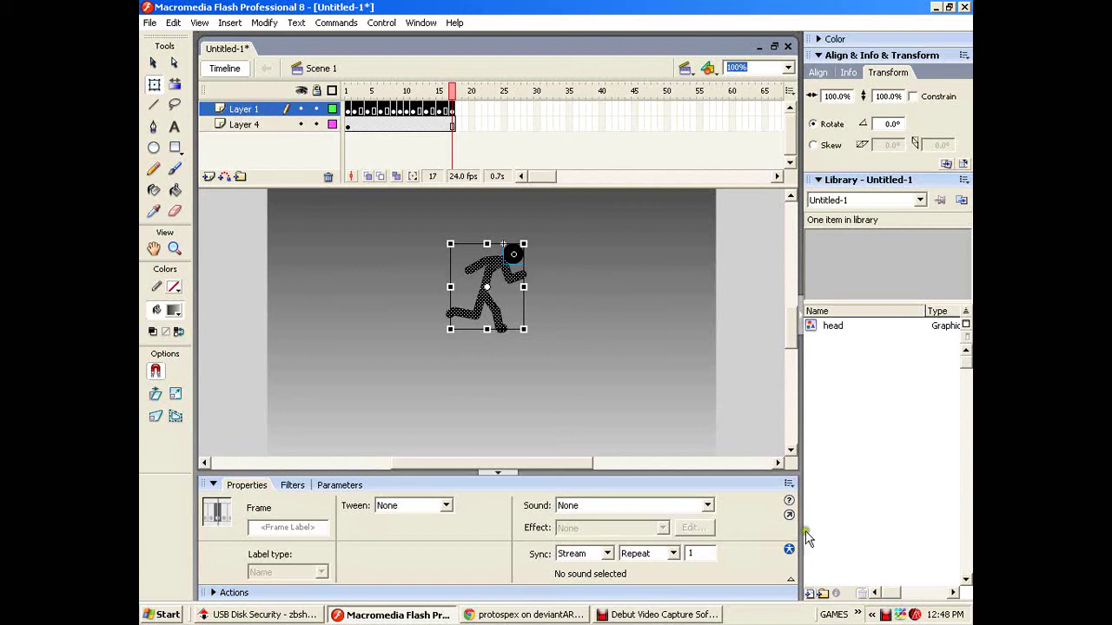
click(812, 594)
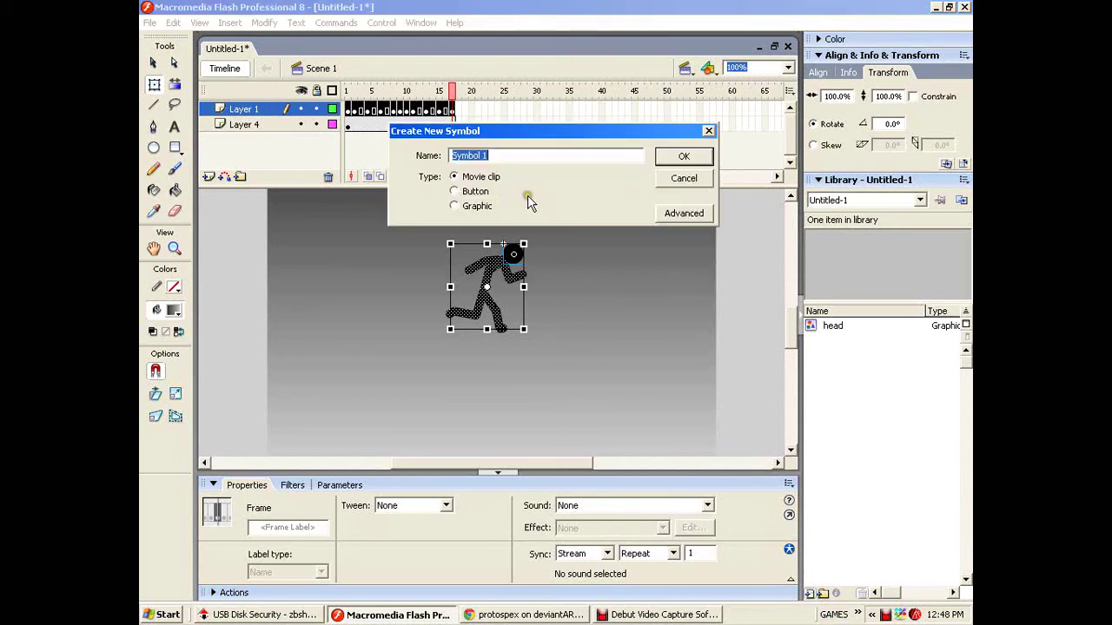
Create movie clip Symbol 1, paste the running frames into it, and return to Scene 1.
click(474, 177)
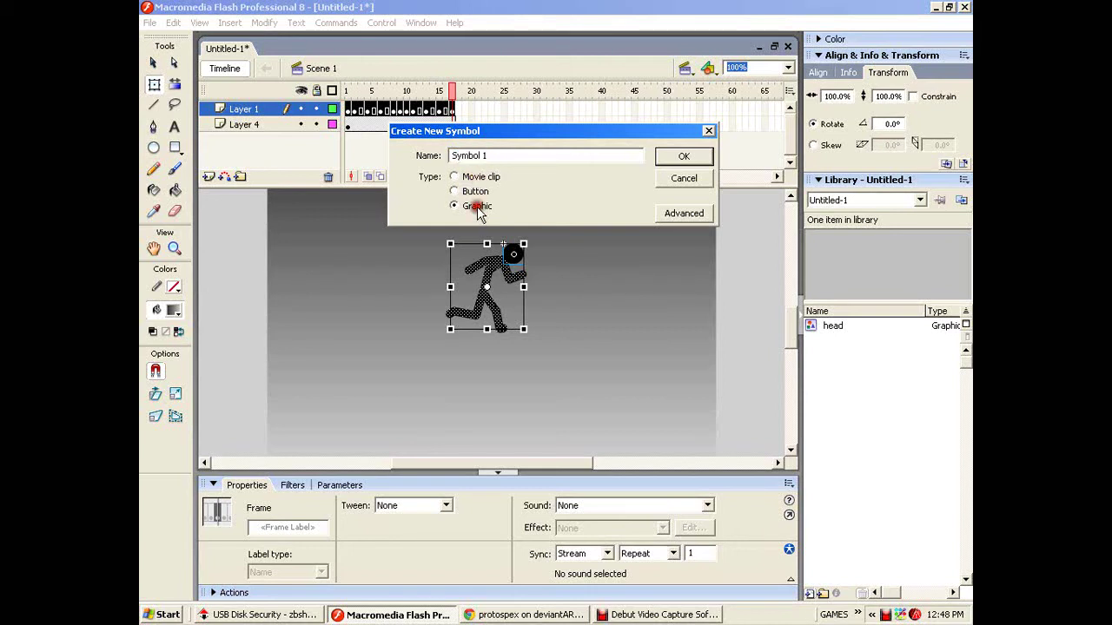
click(683, 156)
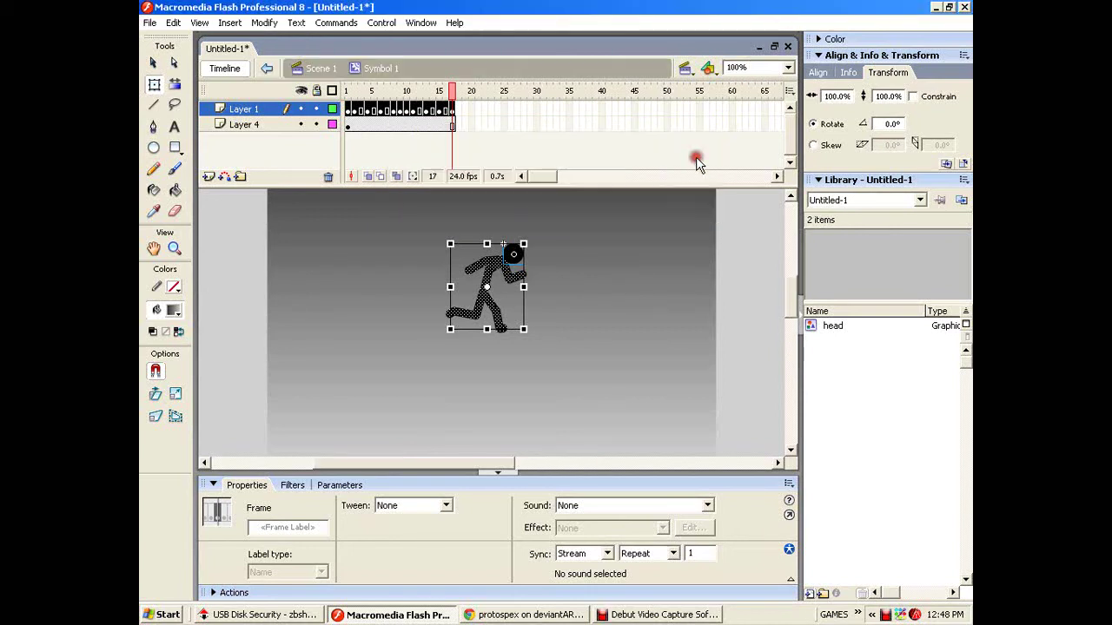
right_click(351, 111)
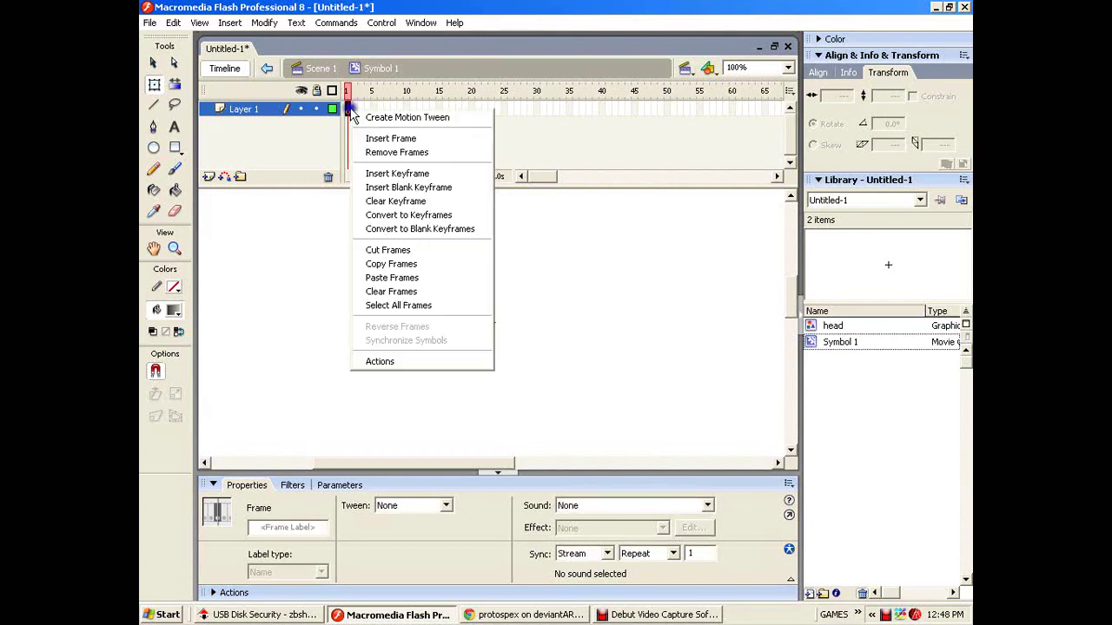
click(391, 278)
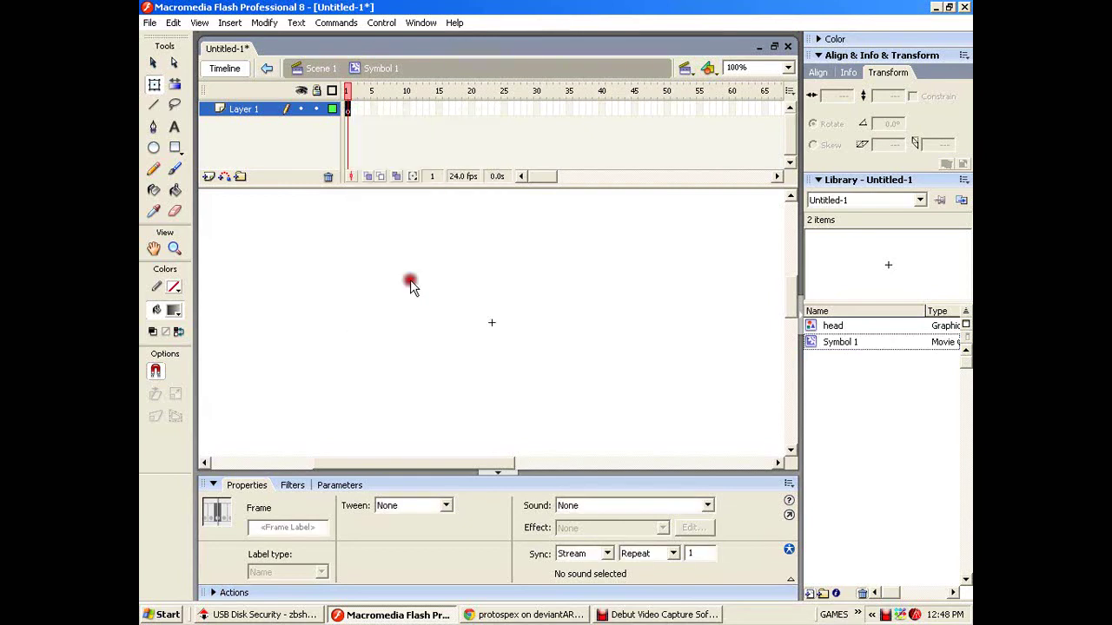
click(267, 69)
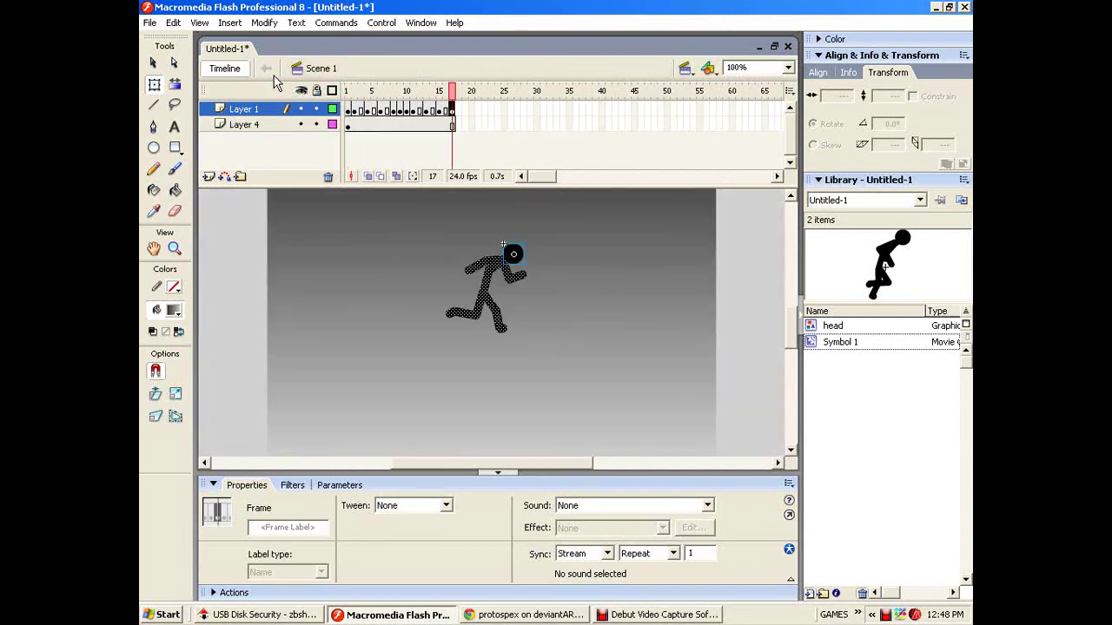
Add a new layer and drag Symbol 1 from the Library onto the stage.
click(369, 152)
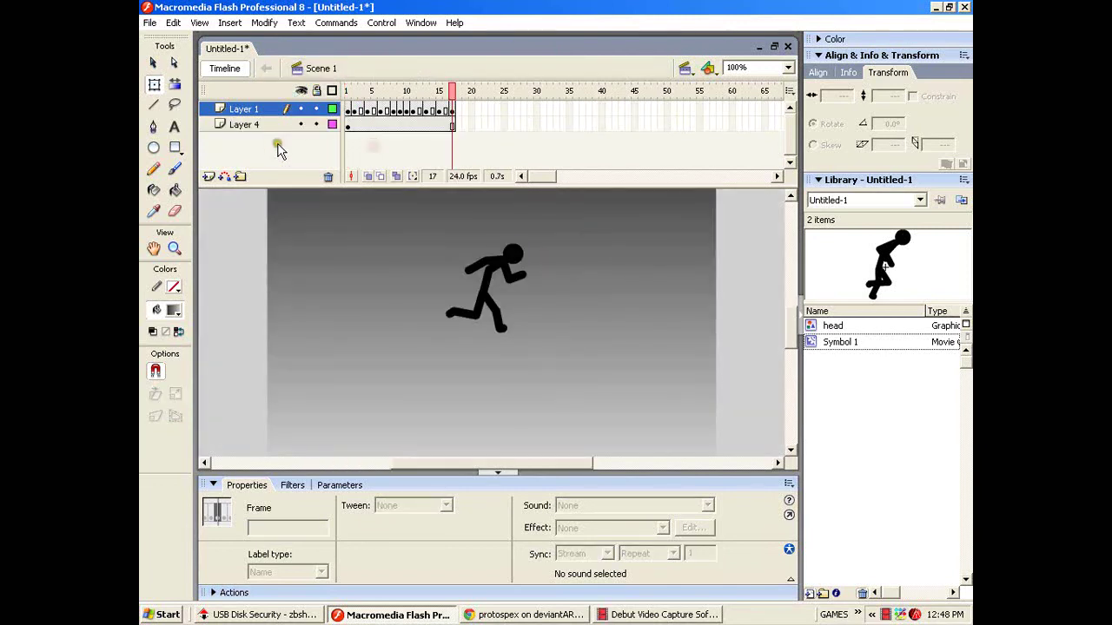
click(209, 176)
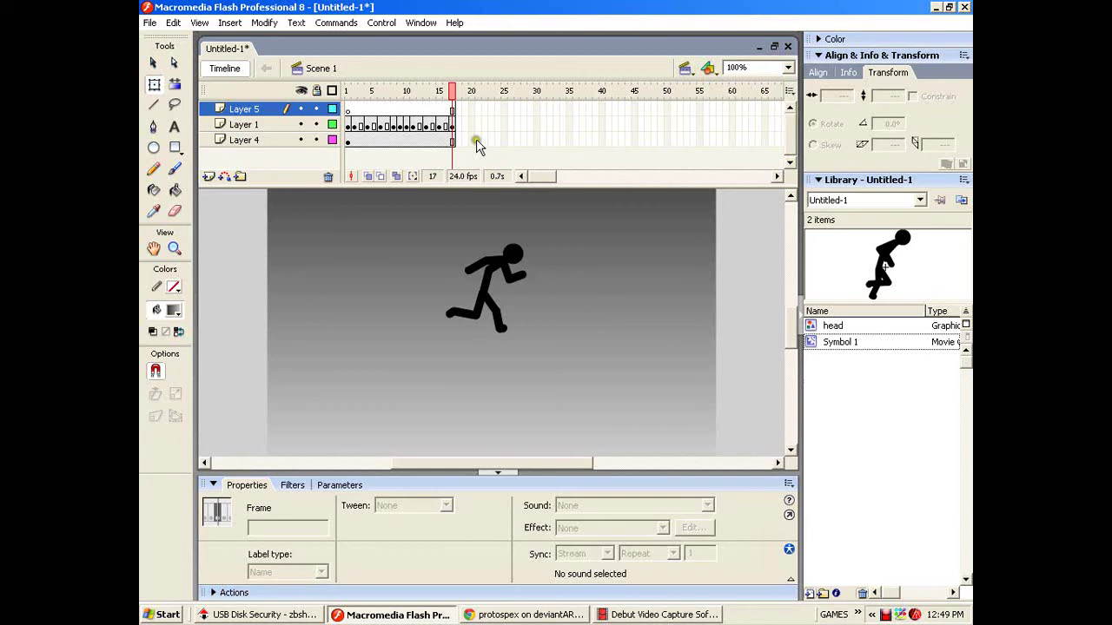
drag(886, 261, 488, 348)
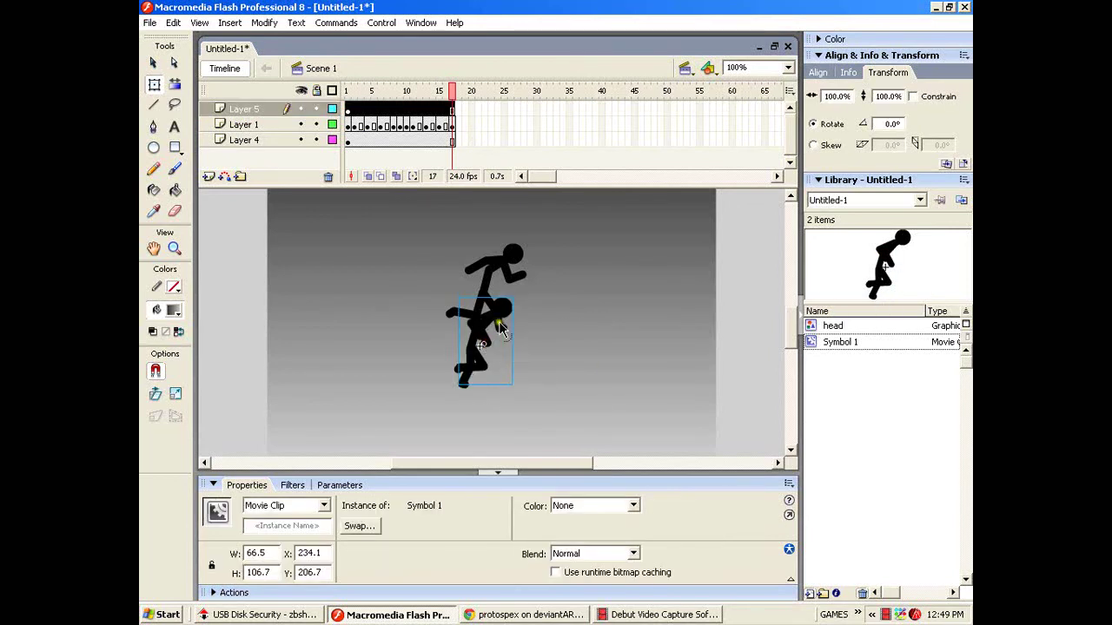
Flip the Symbol 1 instance vertically and move it just below the running figure.
click(264, 22)
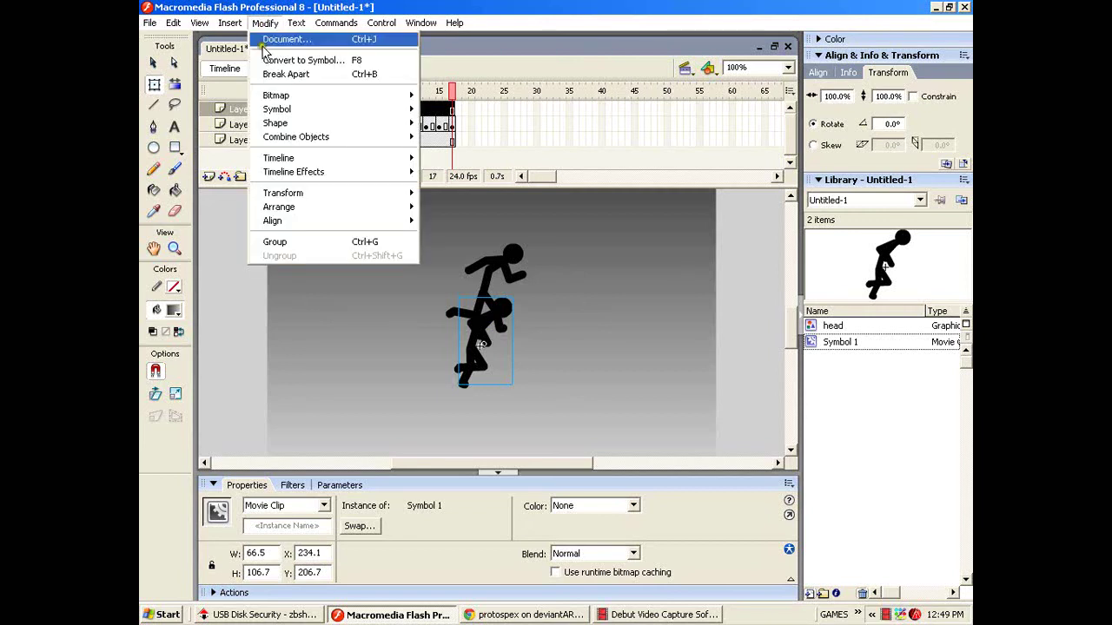
mouse_move(330, 193)
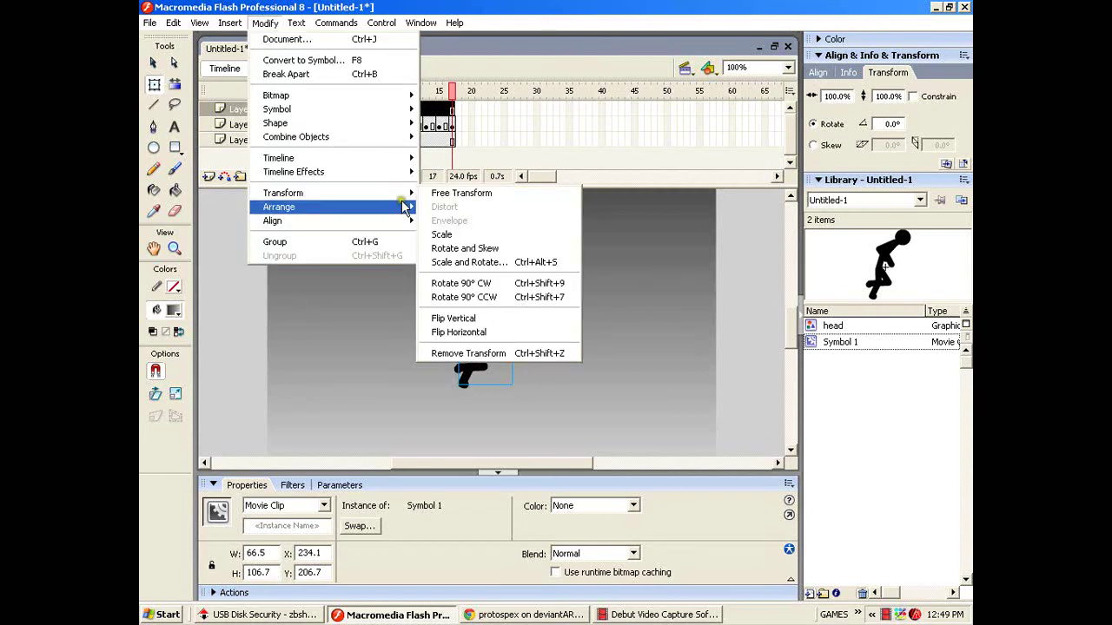
click(476, 319)
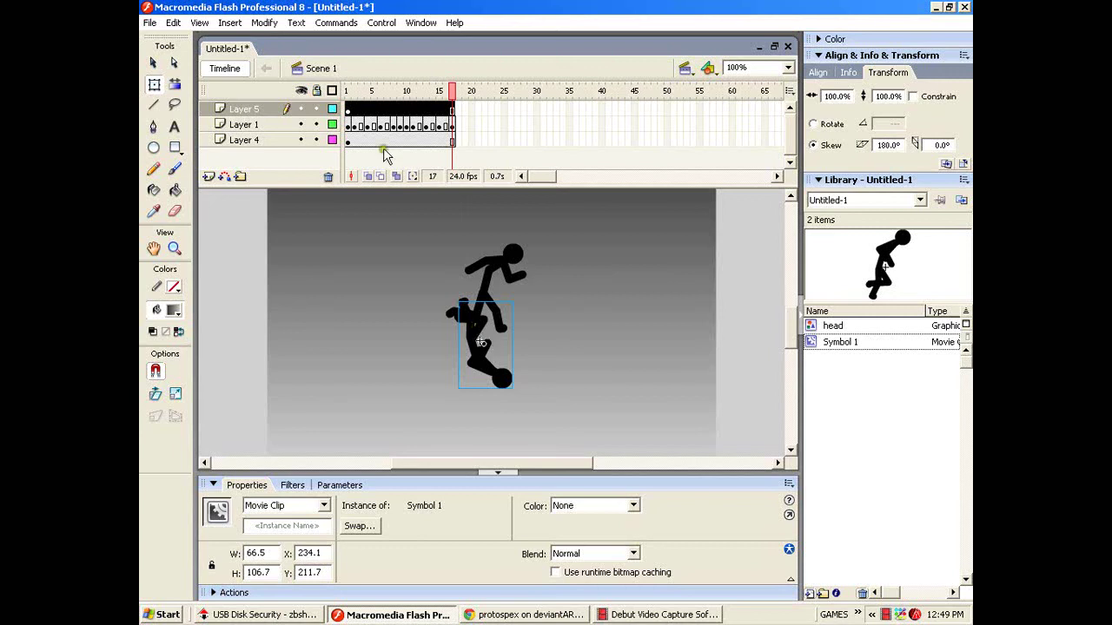
click(347, 109)
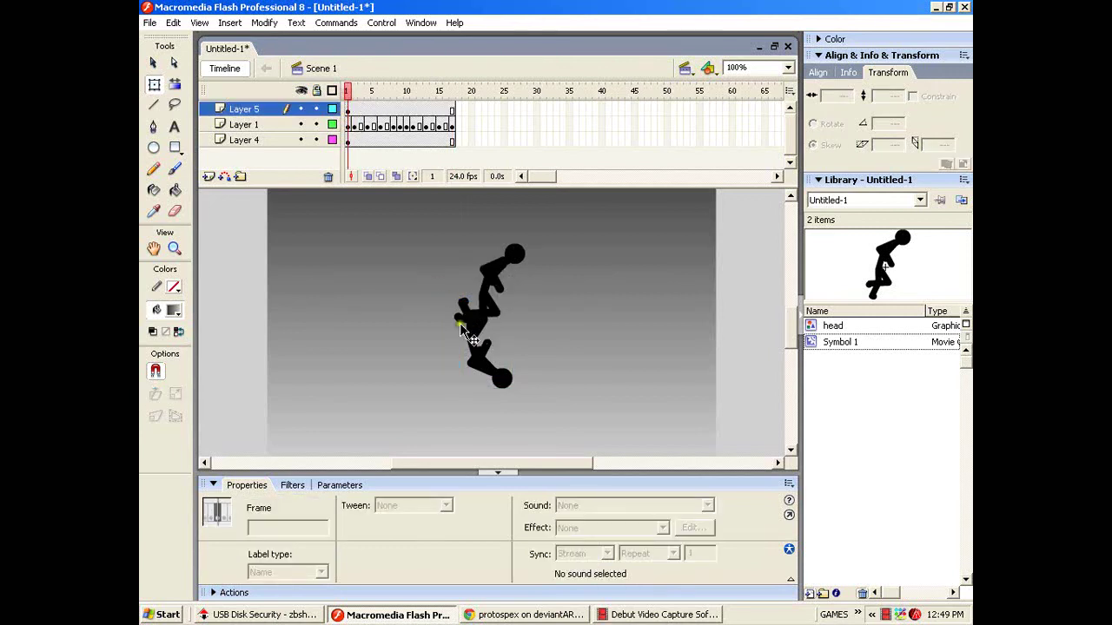
mouse_move(474, 334)
mouse_down()
mouse_move(502, 352)
mouse_move(476, 337)
mouse_move(486, 343)
mouse_up()
Give the flipped Symbol 1 instance Alpha 30% colour and Overlay blend mode.
click(565, 312)
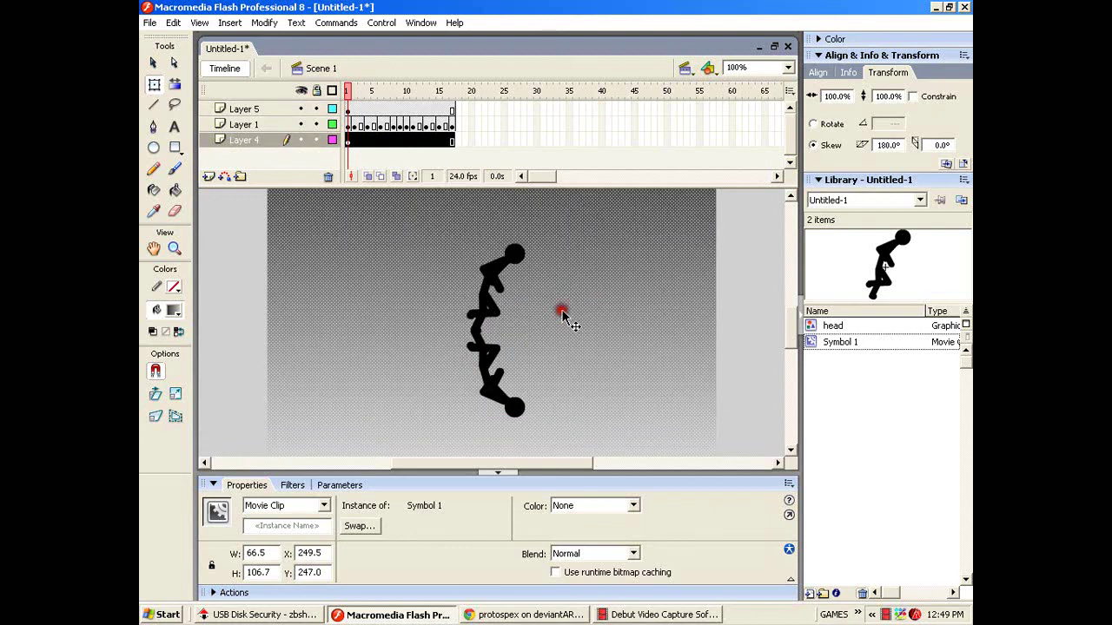
click(749, 281)
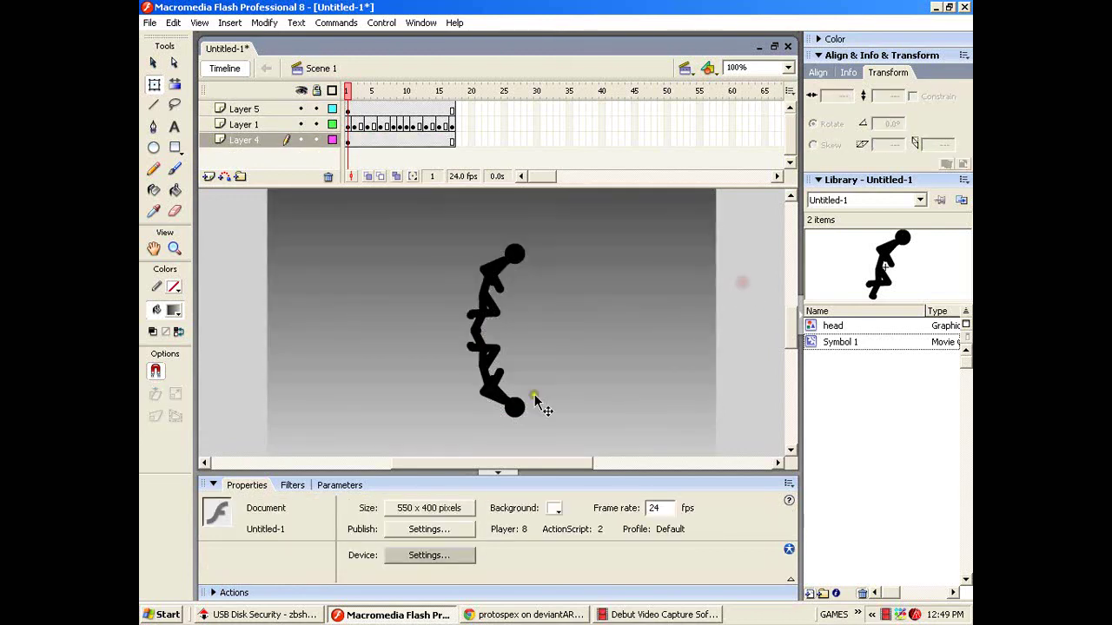
click(499, 389)
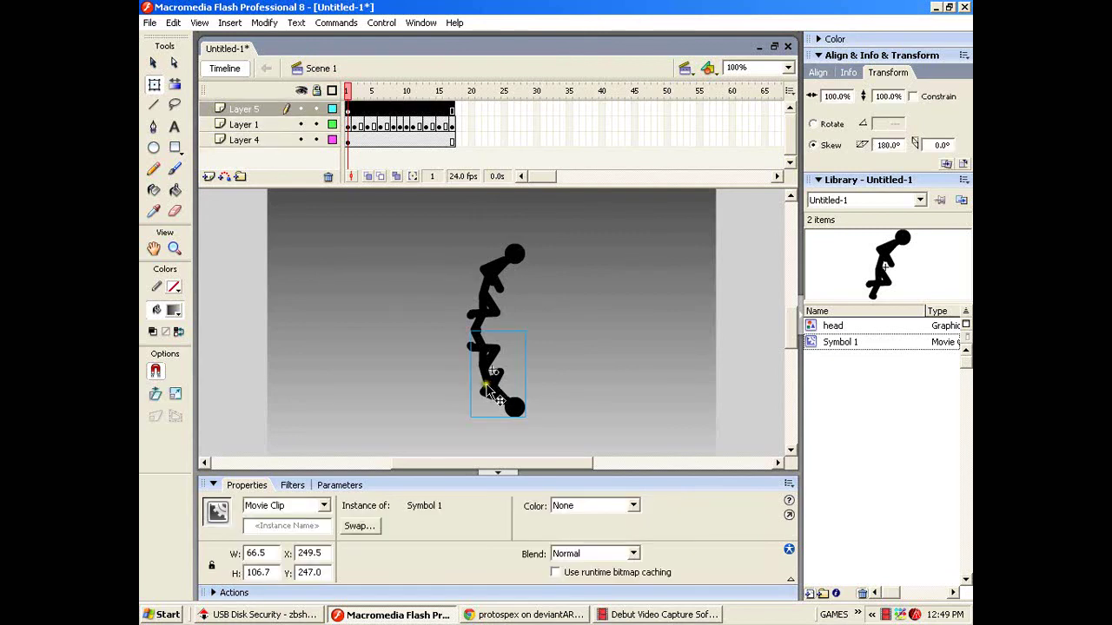
click(608, 507)
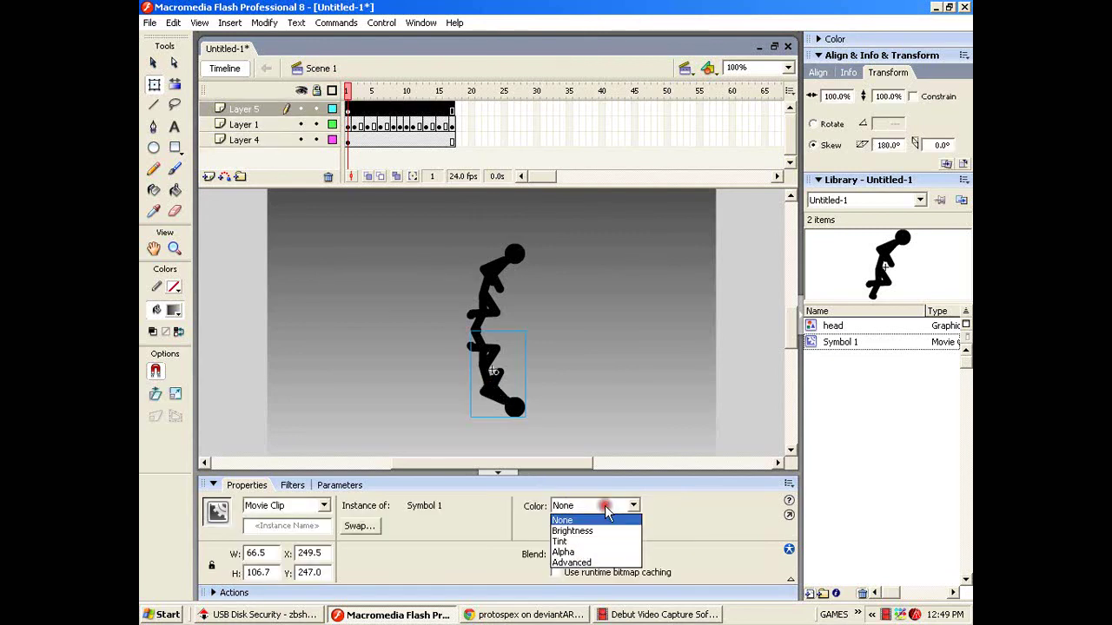
click(592, 554)
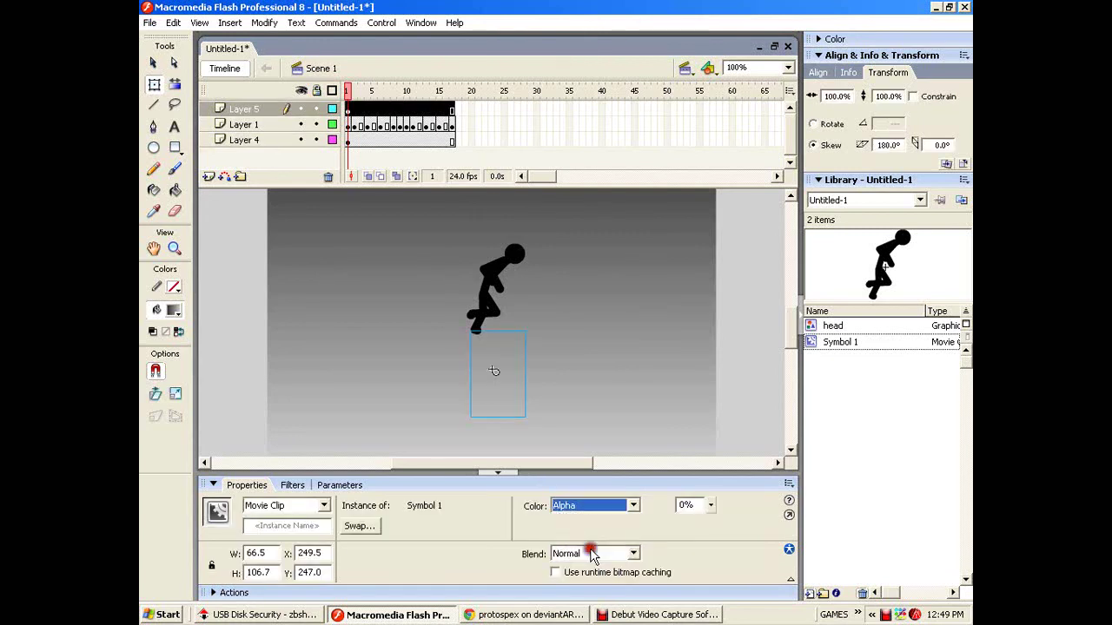
double_click(686, 505)
text(30)
key(Return)
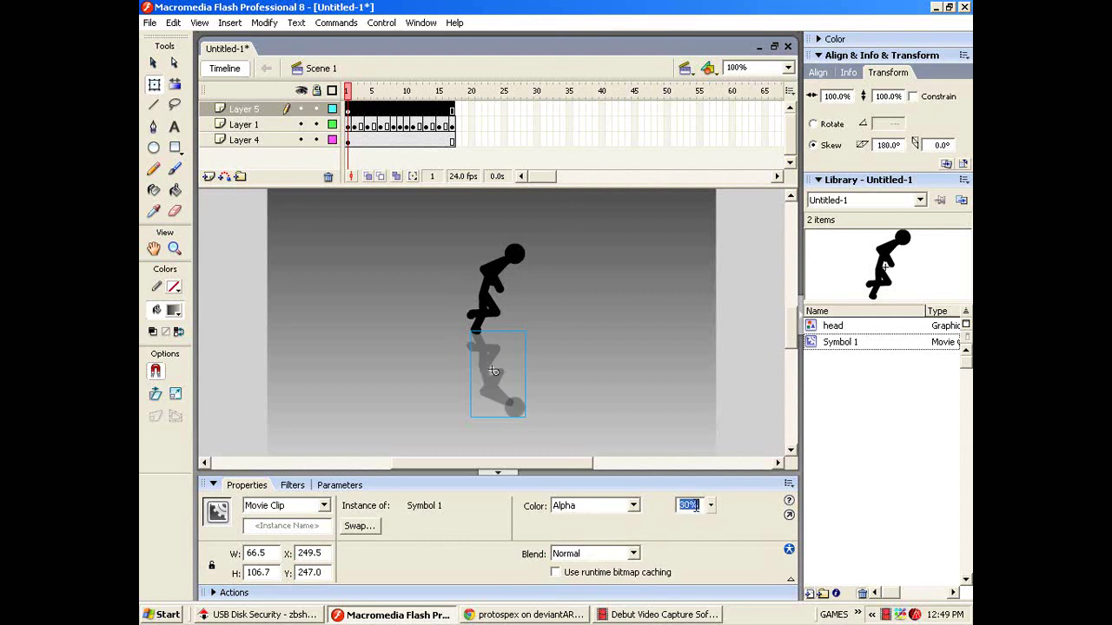
click(632, 554)
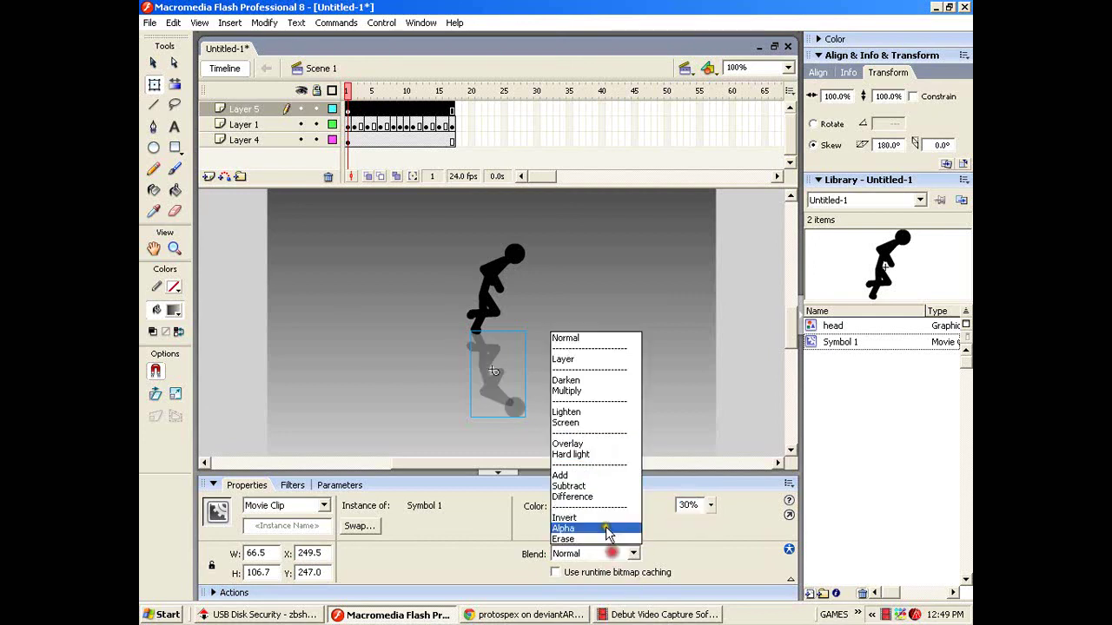
click(573, 444)
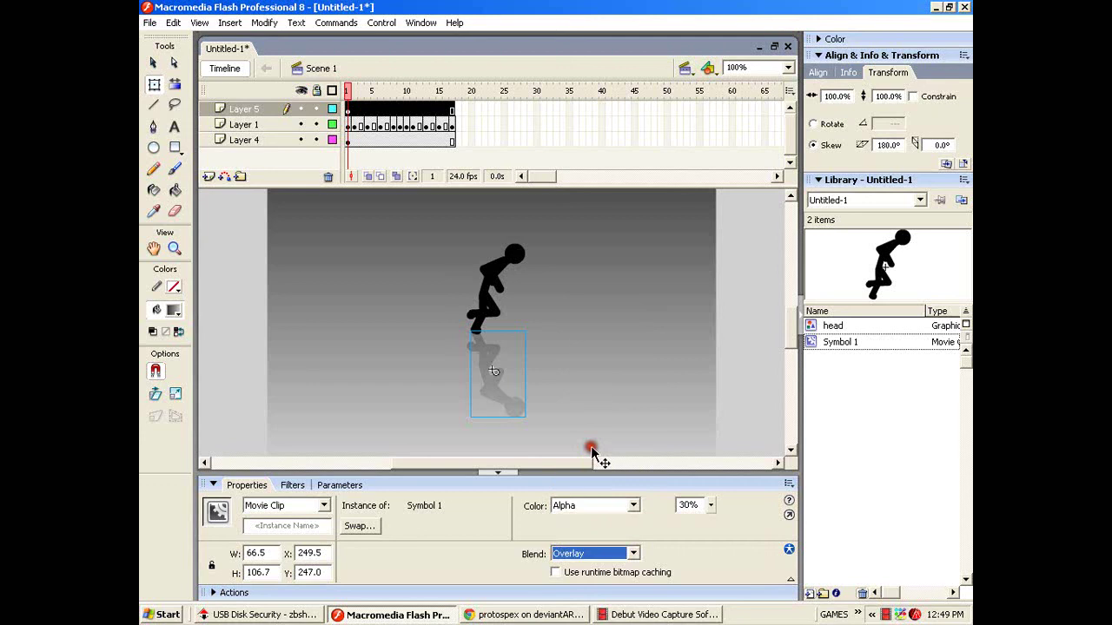
click(745, 346)
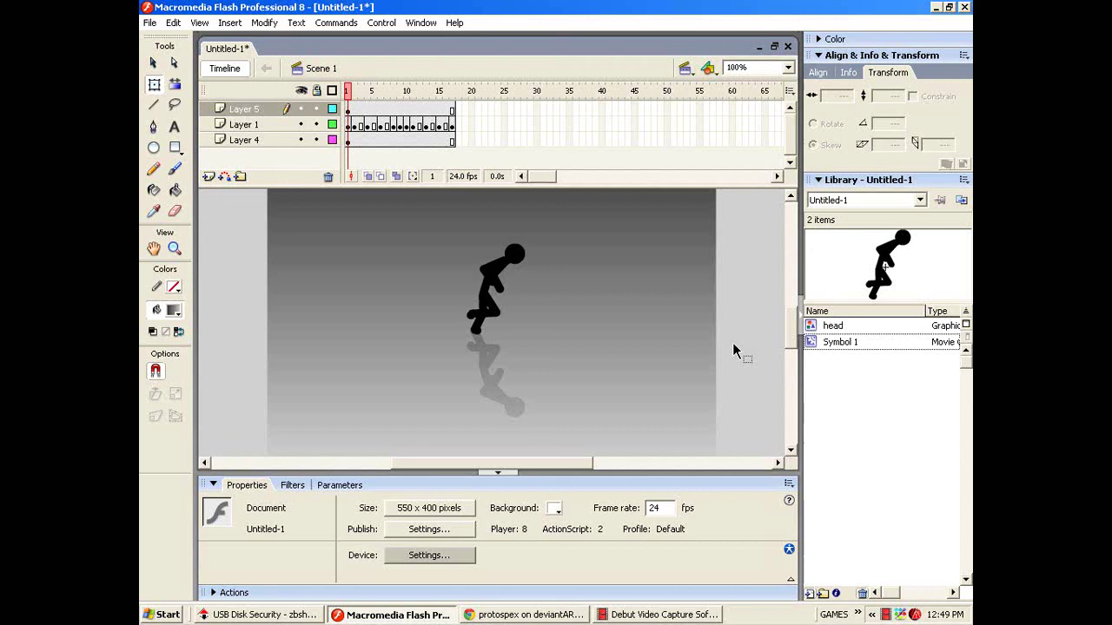
Test the movie with Ctrl+Enter to preview the exported SWF.
key(ctrl+Return)
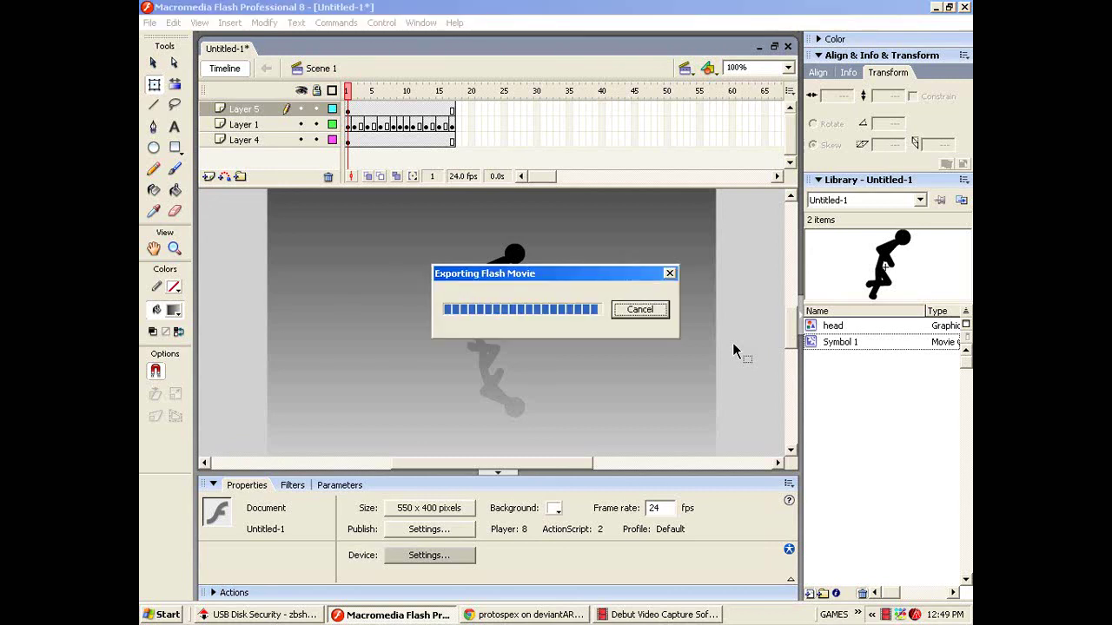